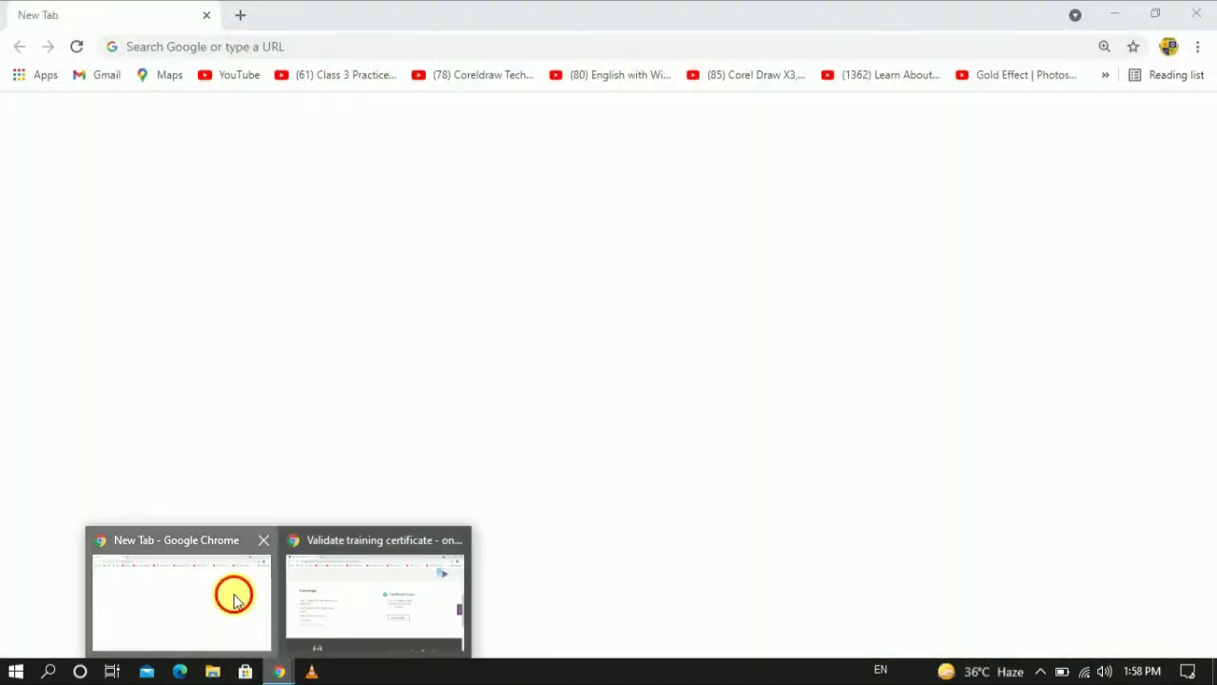
# Load the IOSH home page at iosh.com in the Chrome New Tab window.
pyautogui.click(233, 594)
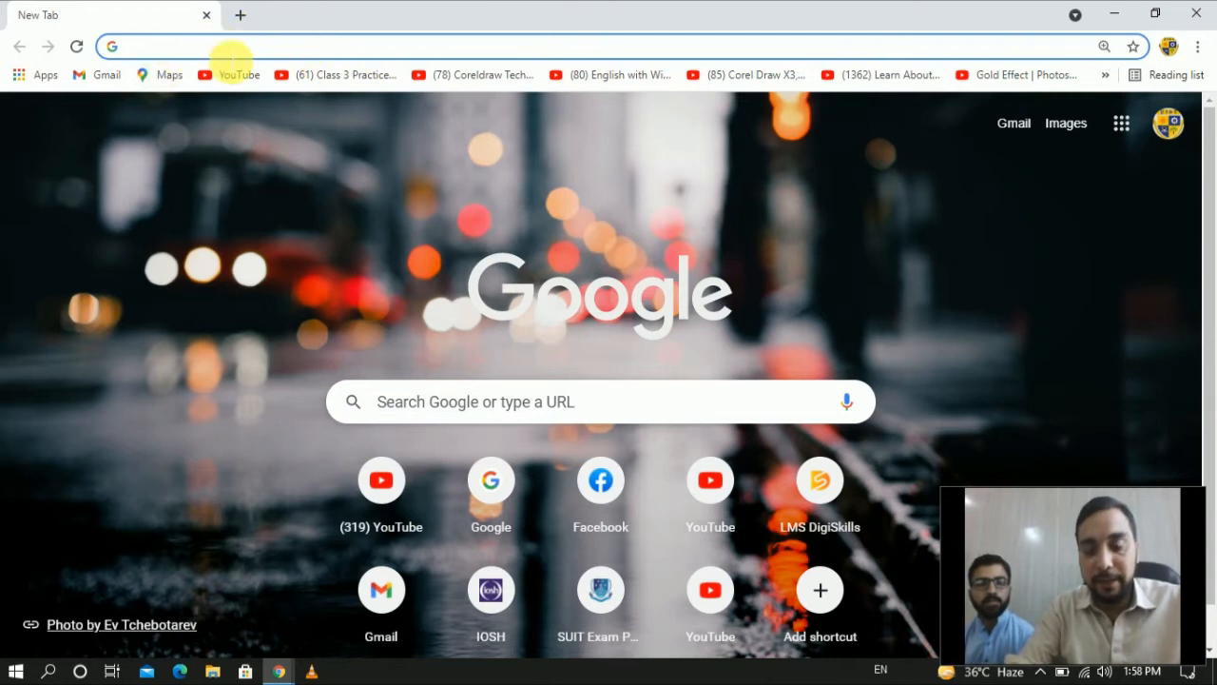
pyautogui.write('iosh')
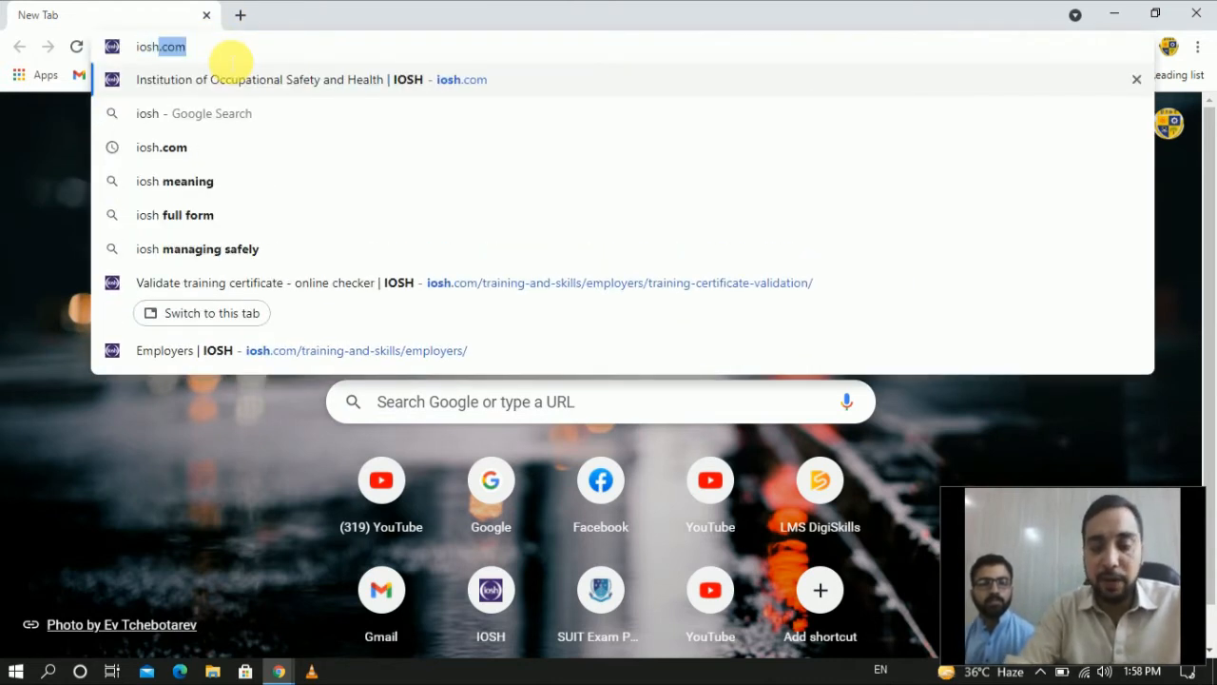
pyautogui.write('.com')
pyautogui.press('Return')
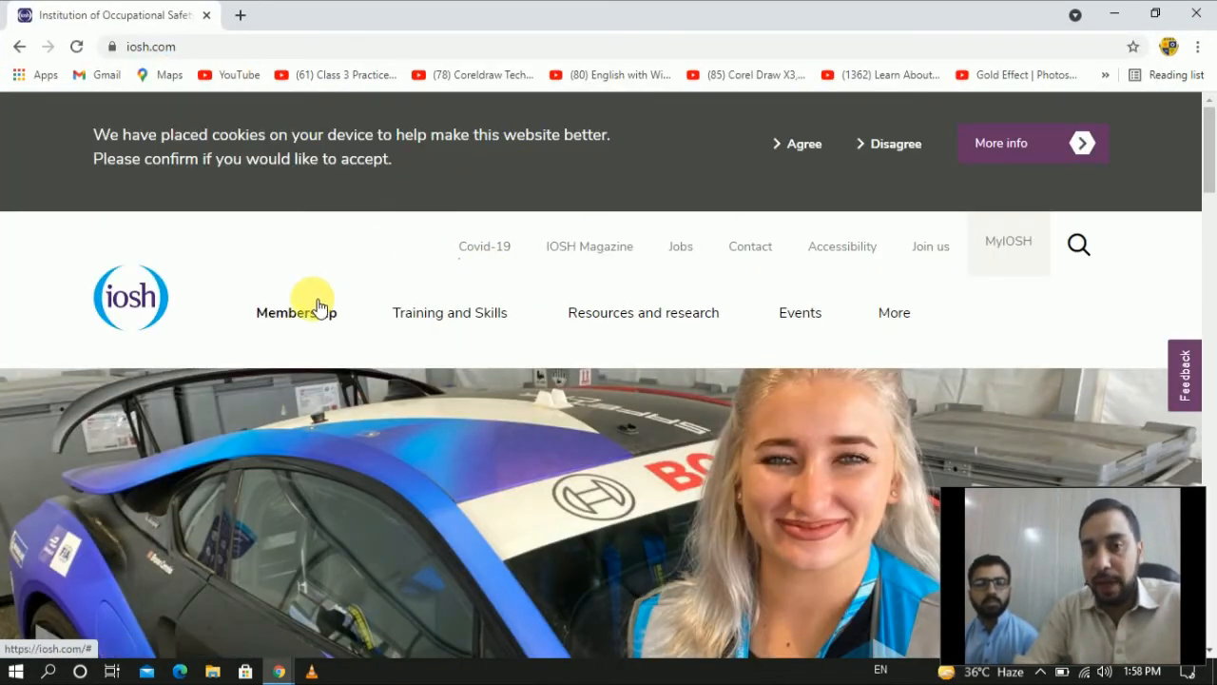
# Reach the Training certificate checker via Training and Skills > Employers related pages.
pyautogui.click(486, 323)
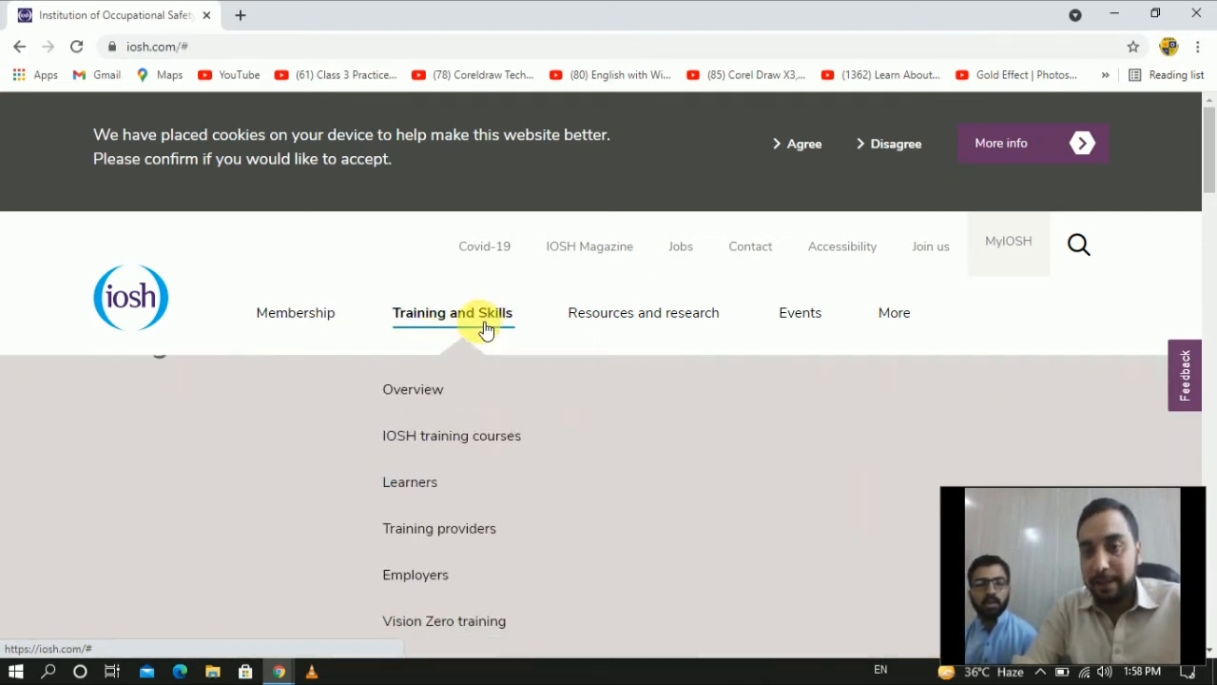
pyautogui.moveTo(1208, 179); pyautogui.dragTo(1208, 217)
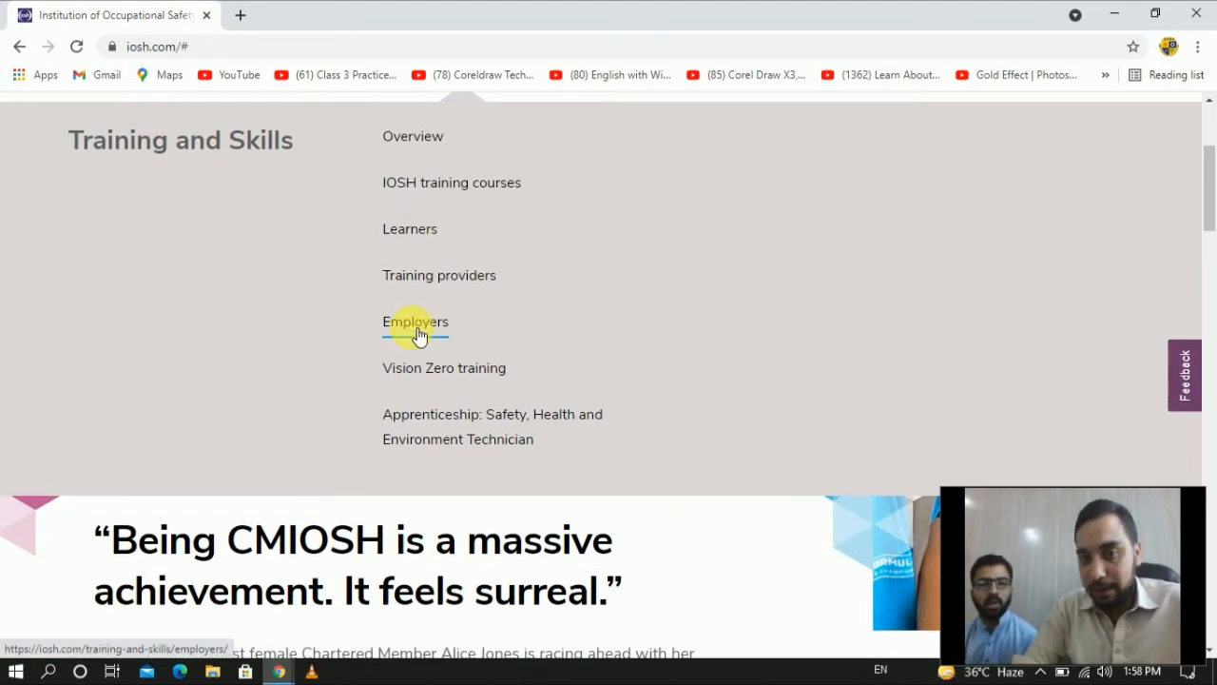
pyautogui.click(417, 328)
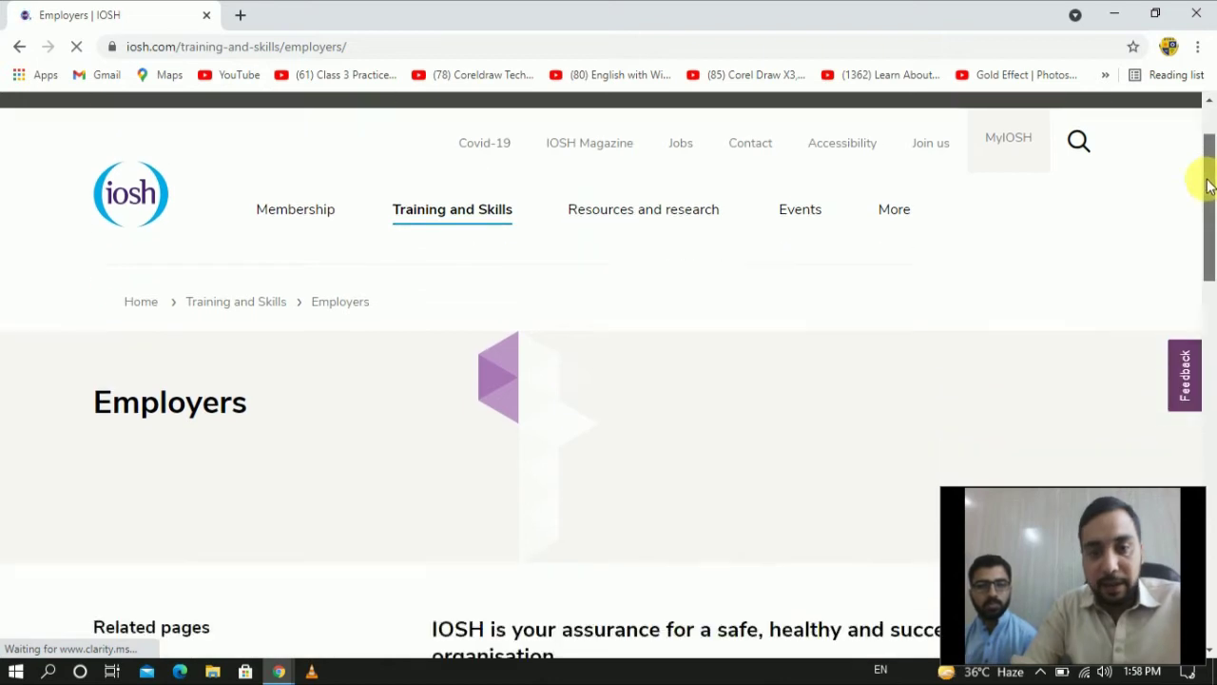
pyautogui.moveTo(1208, 147); pyautogui.dragTo(1208, 204)
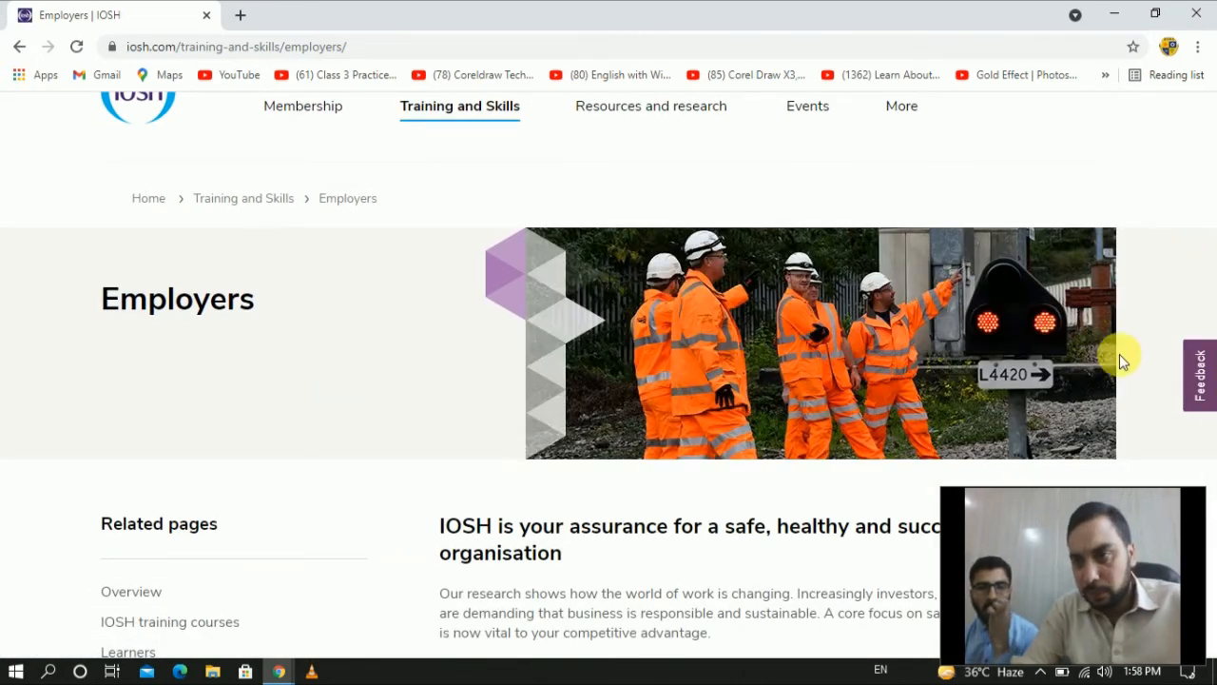
pyautogui.scroll(-1, 1120, 367)
pyautogui.scroll(-3, 1120, 367)
pyautogui.scroll(-1, 1119, 367)
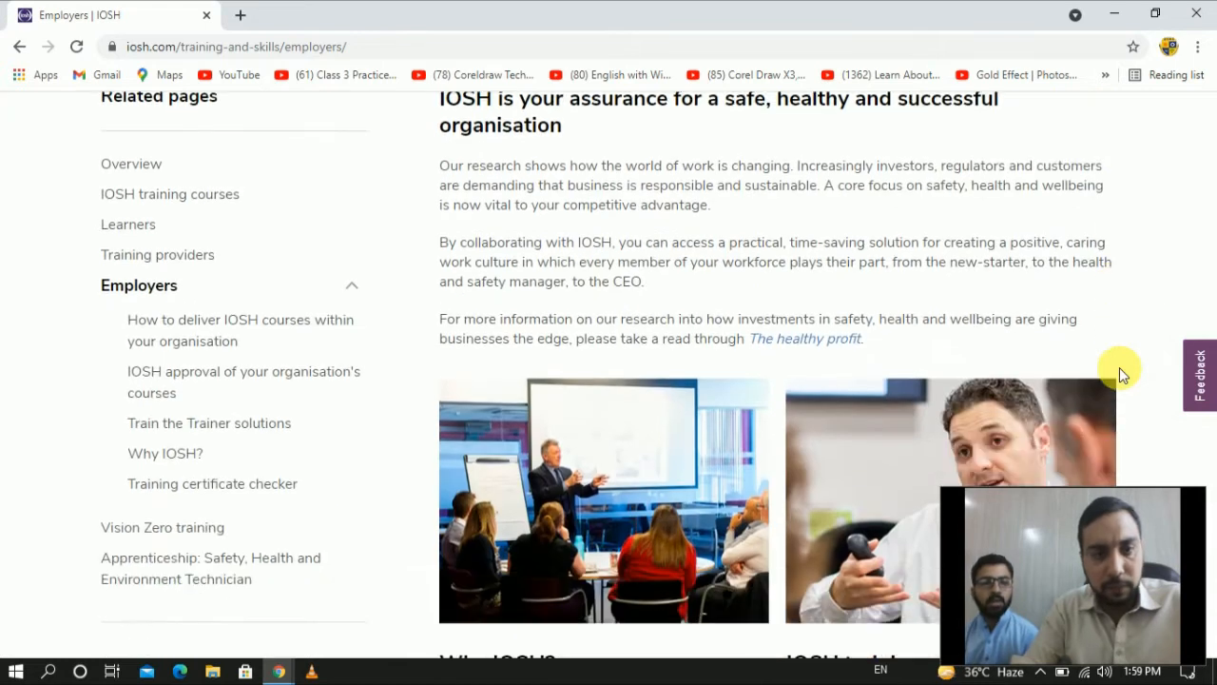
pyautogui.scroll(1, 1119, 367)
pyautogui.scroll(-1, 1119, 368)
pyautogui.scroll(-4, 1119, 367)
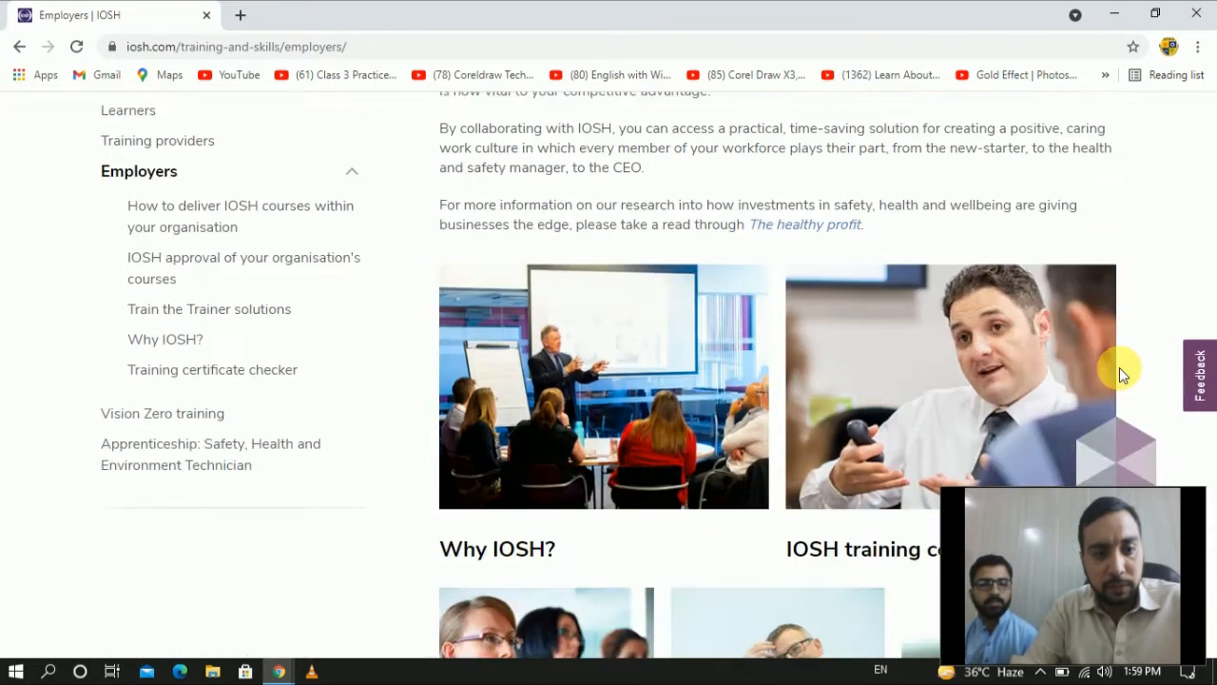
pyautogui.scroll(-2, 1119, 367)
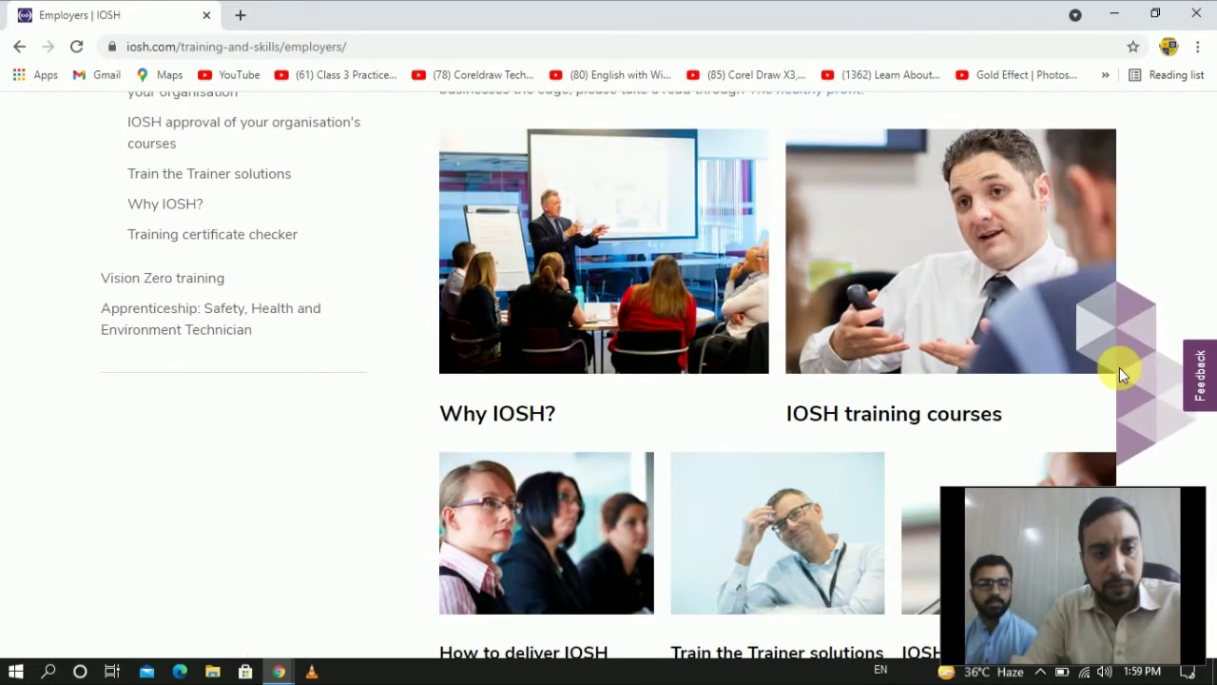
pyautogui.click(205, 239)
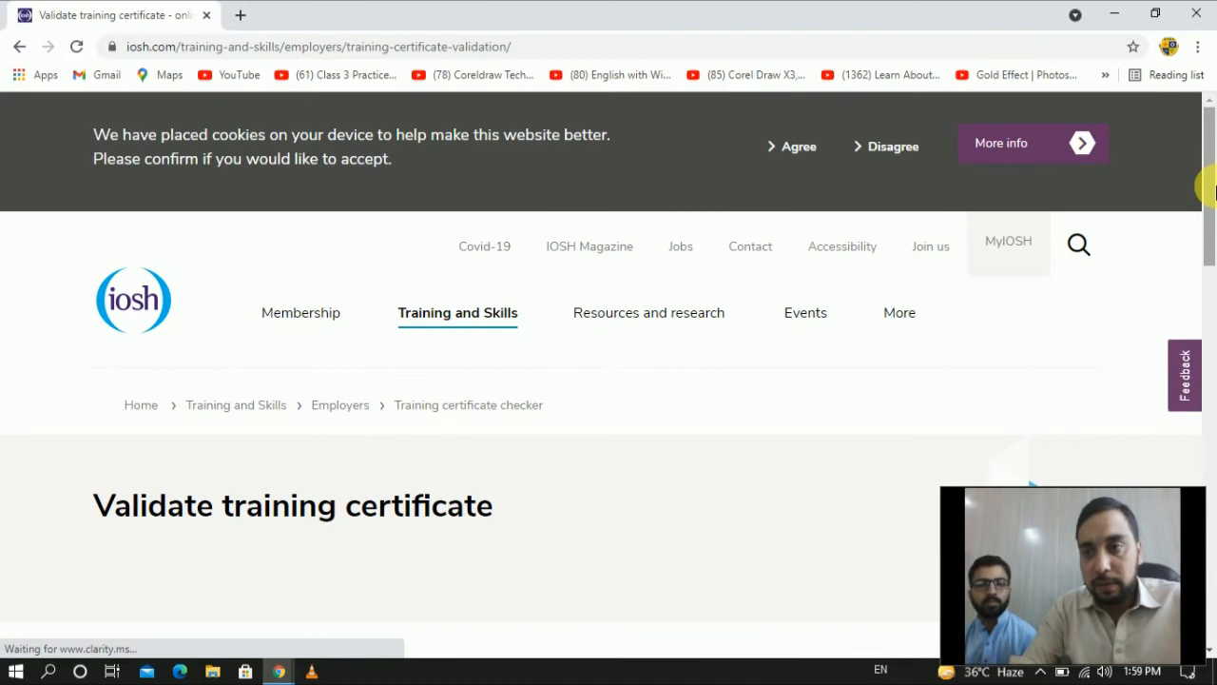
pyautogui.moveTo(1210, 190); pyautogui.dragTo(1210, 400)
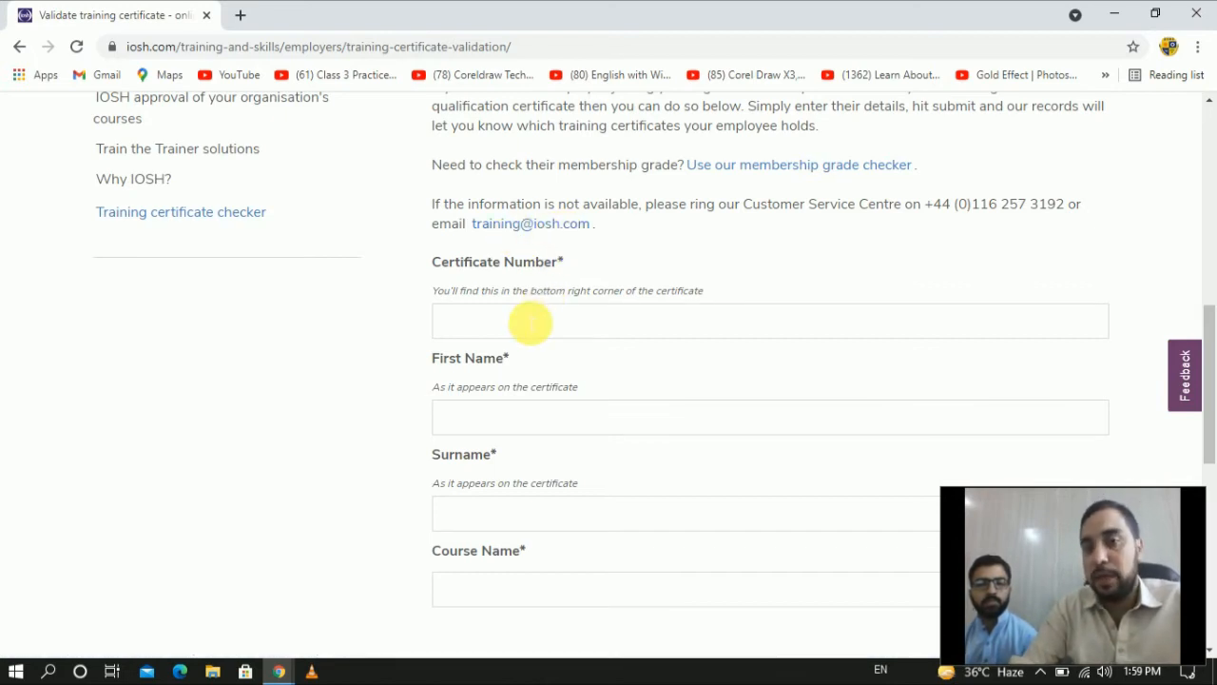
pyautogui.click(530, 323)
pyautogui.write('767')
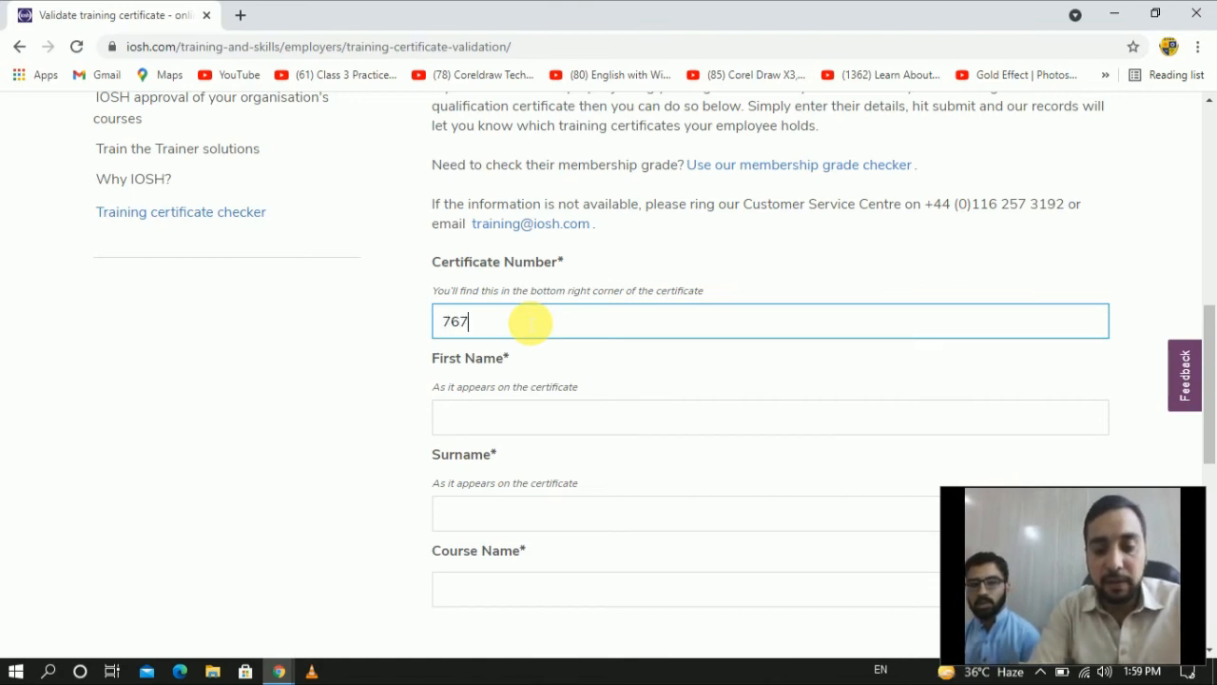
pyautogui.write('6')
pyautogui.write('42')
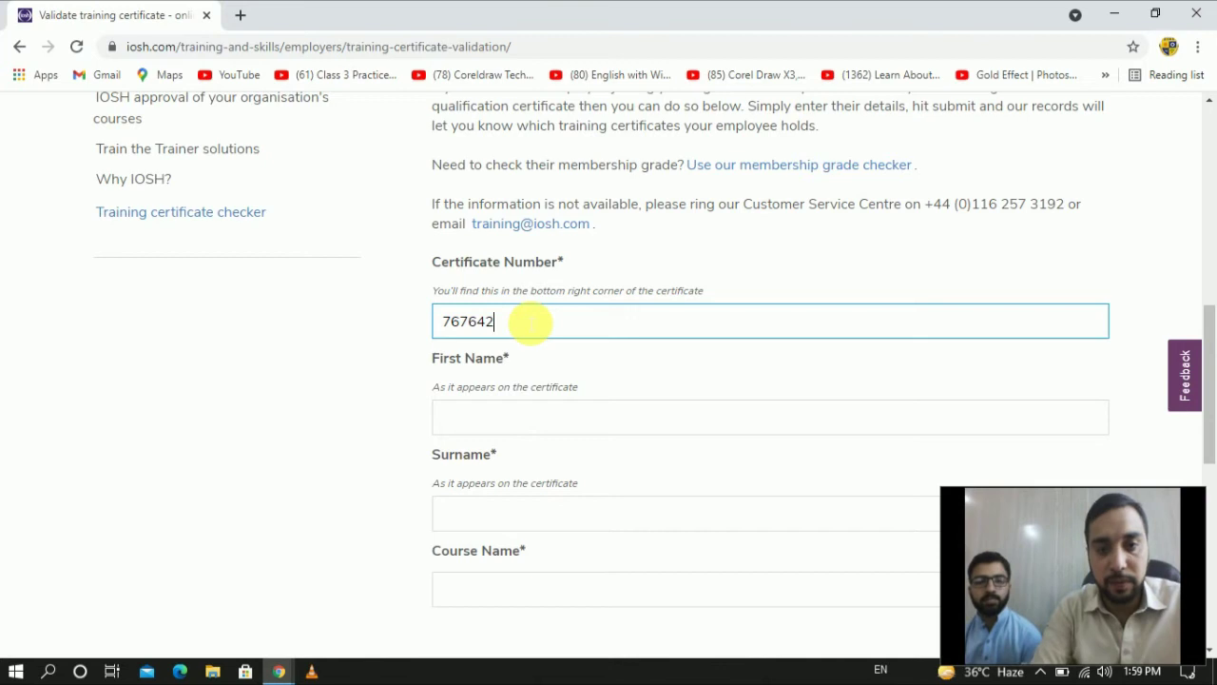
pyautogui.press('Tab')
pyautogui.write('waseem')
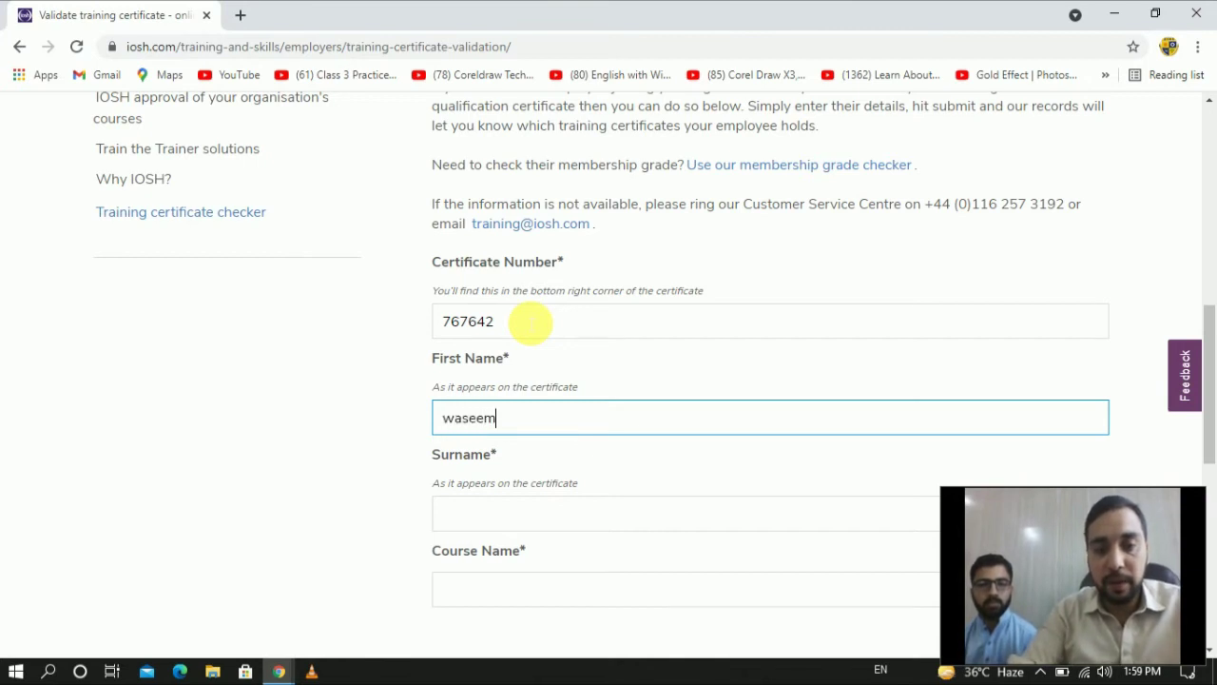
pyautogui.press('Tab')
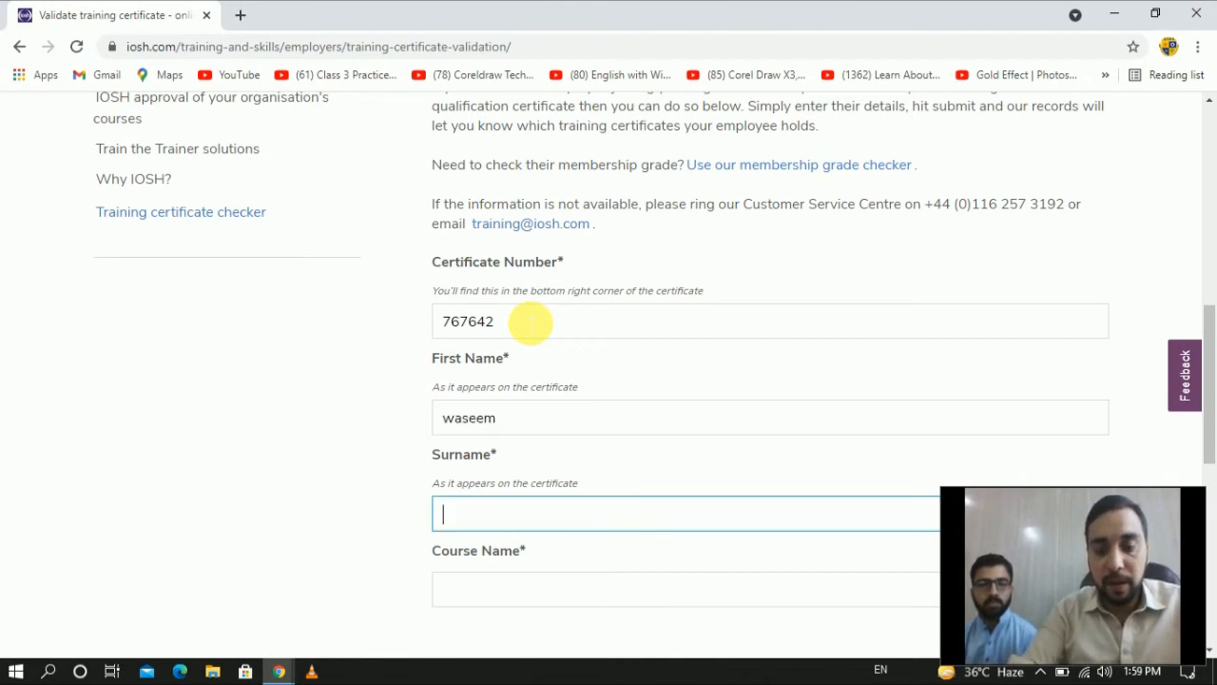
pyautogui.write('khan')
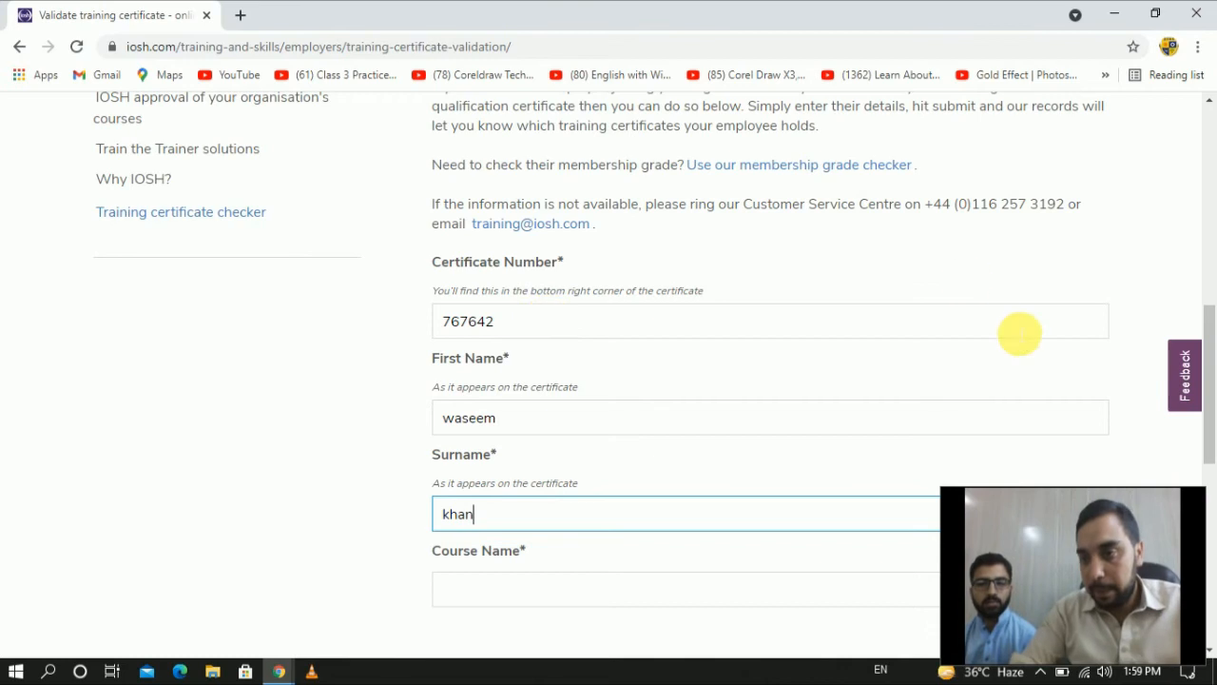
pyautogui.moveTo(1206, 357); pyautogui.dragTo(1206, 413)
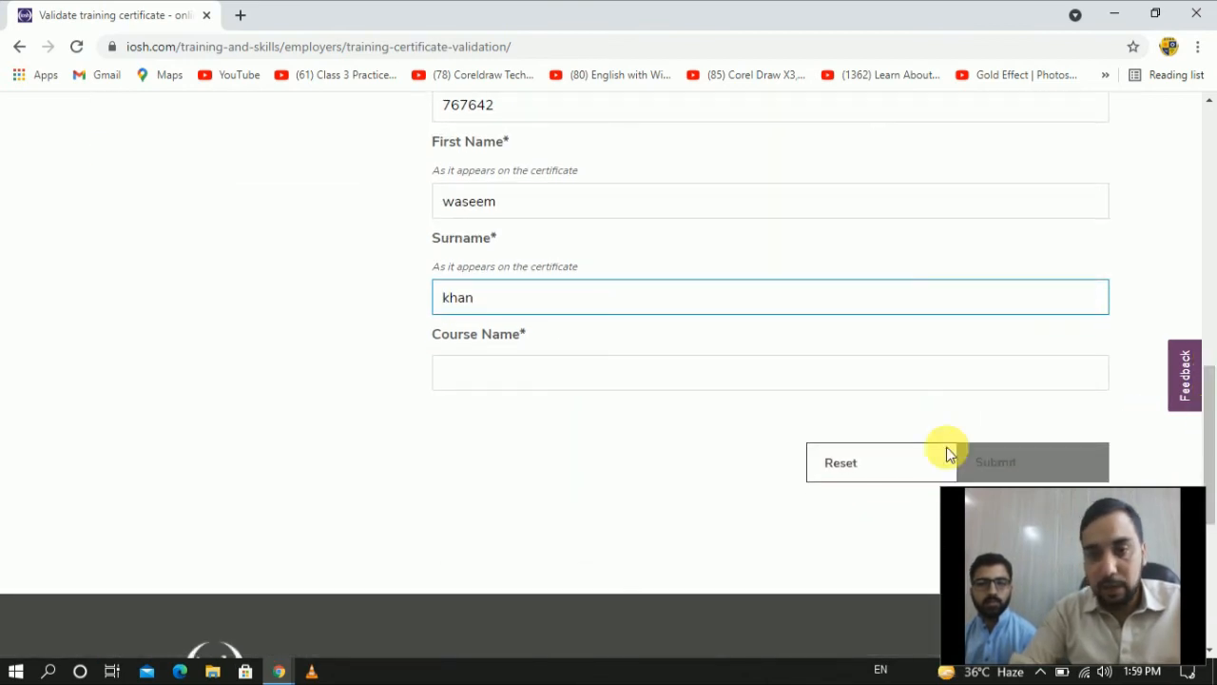
pyautogui.click(542, 373)
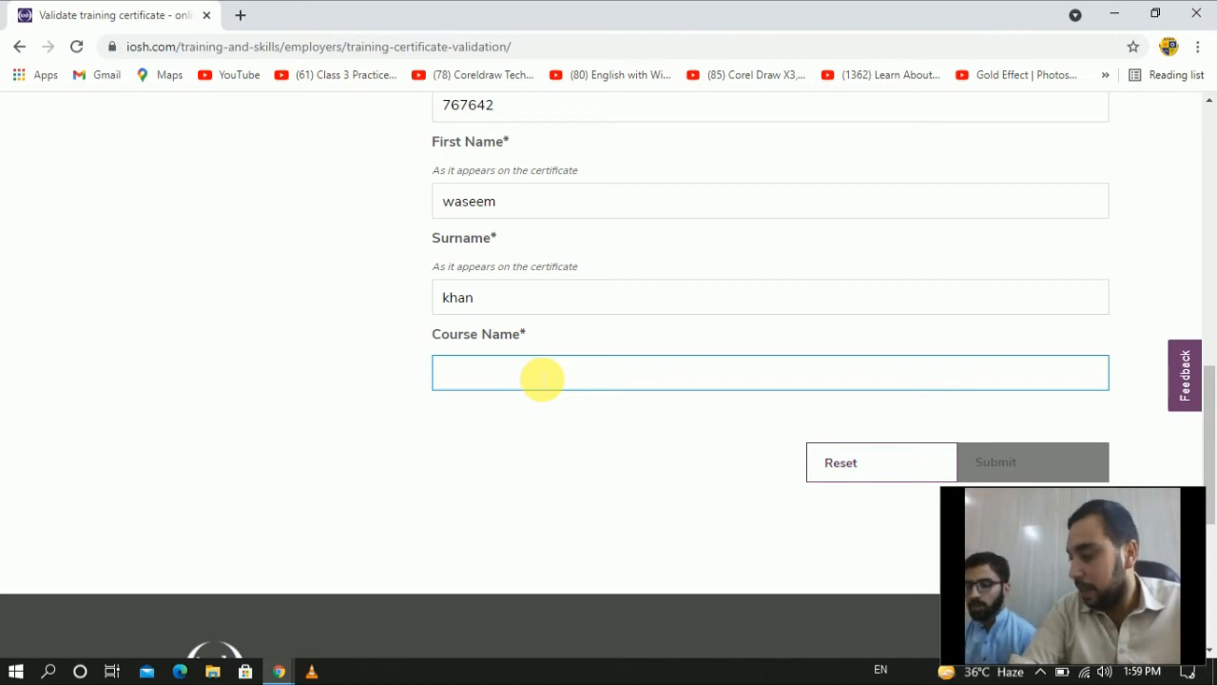
pyautogui.write('man')
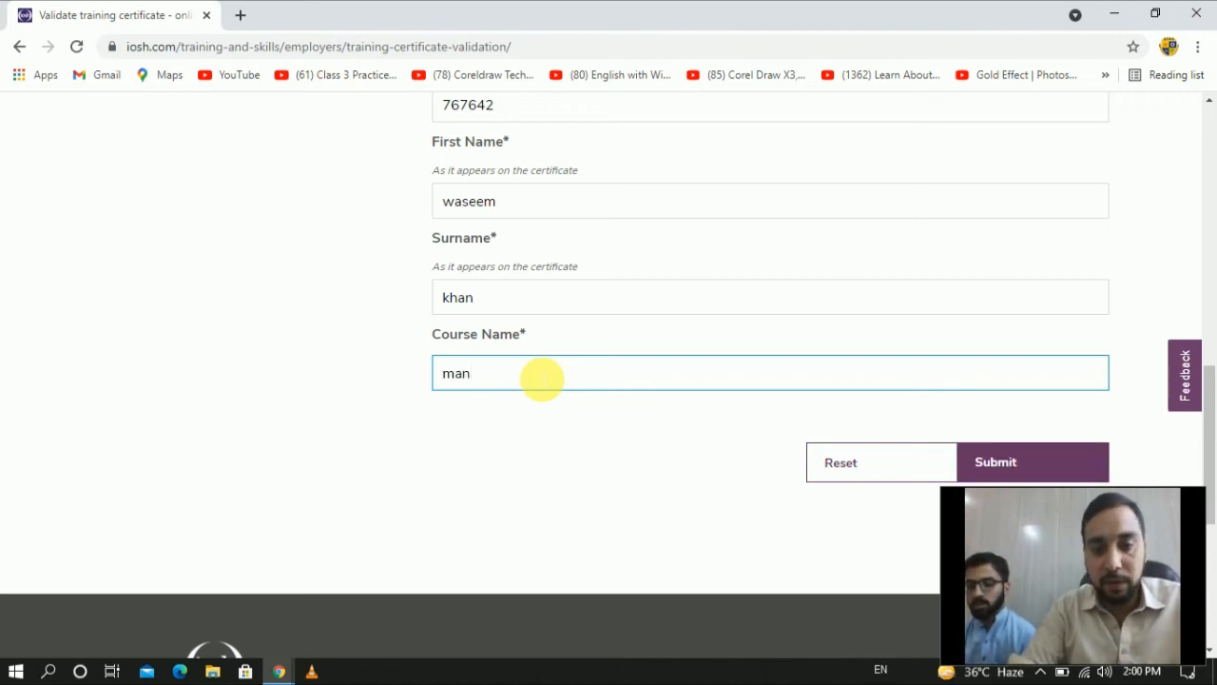
pyautogui.write(' safel')
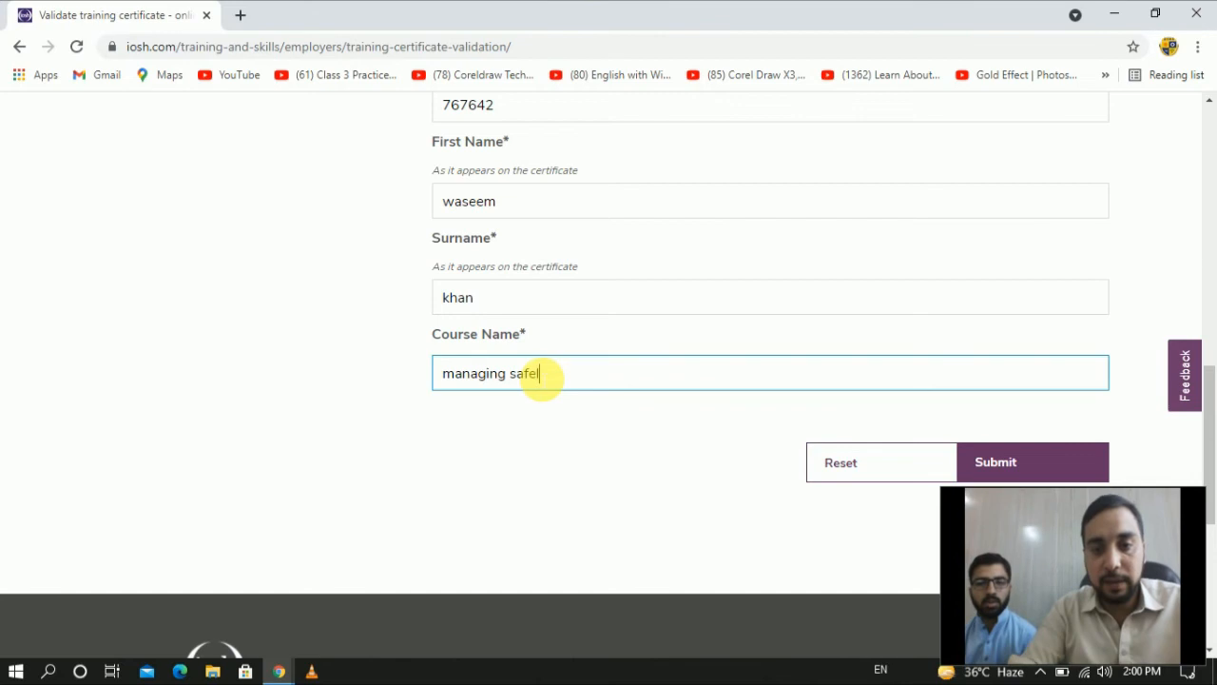
pyautogui.write('y')
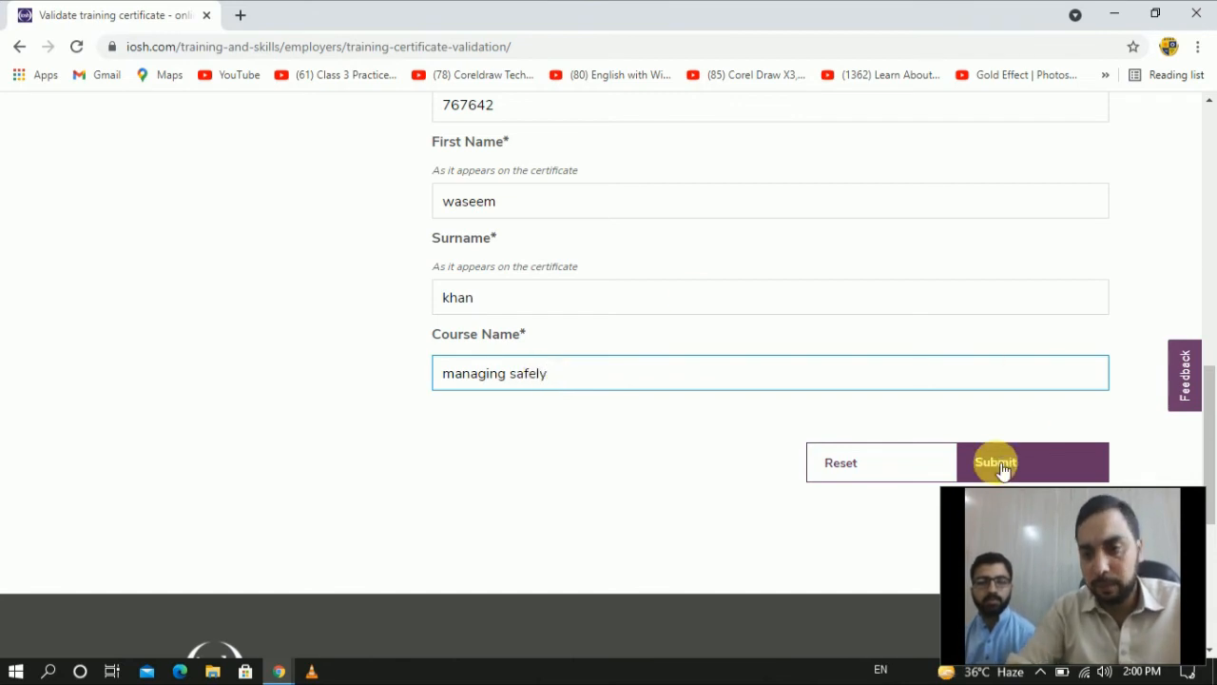
# Submit the details and confirm the checker reports Certificate Found.
pyautogui.click(998, 464)
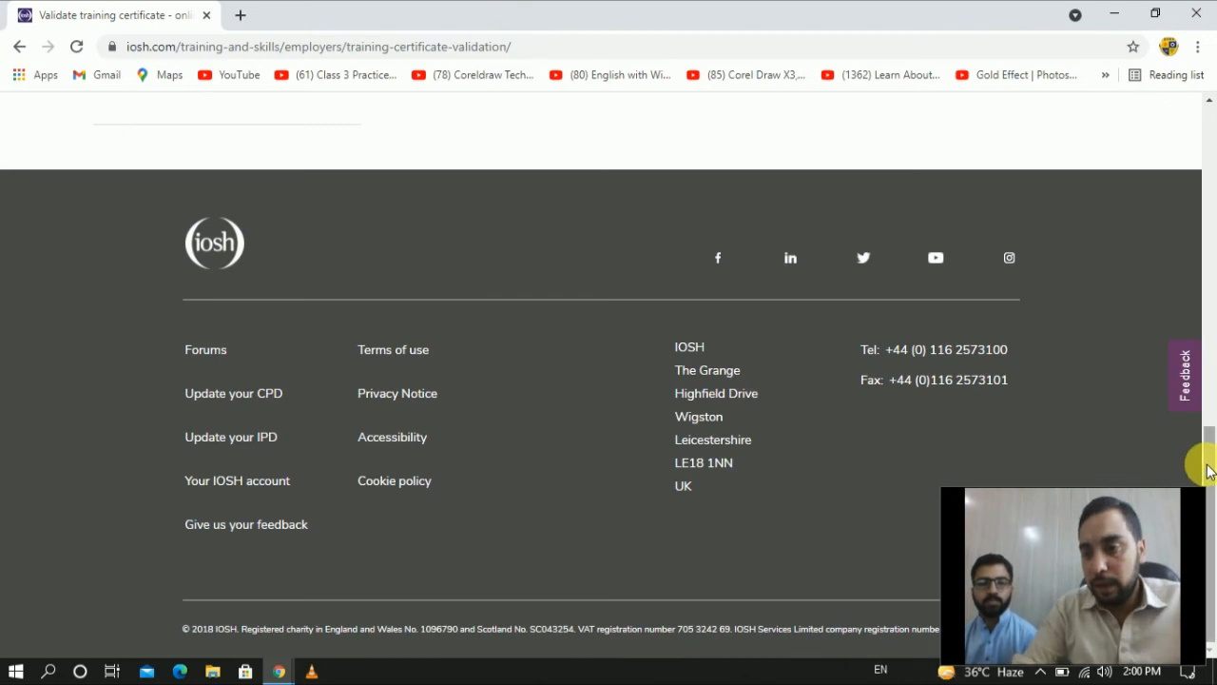
pyautogui.moveTo(1206, 466); pyautogui.dragTo(1205, 305)
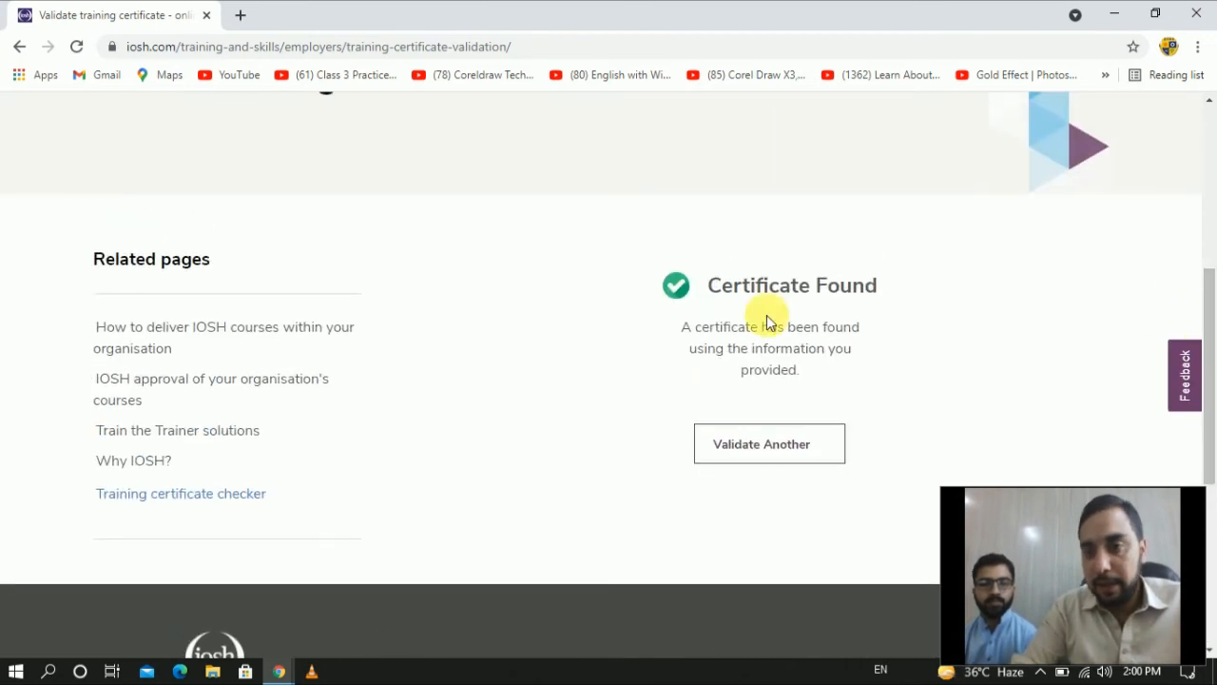